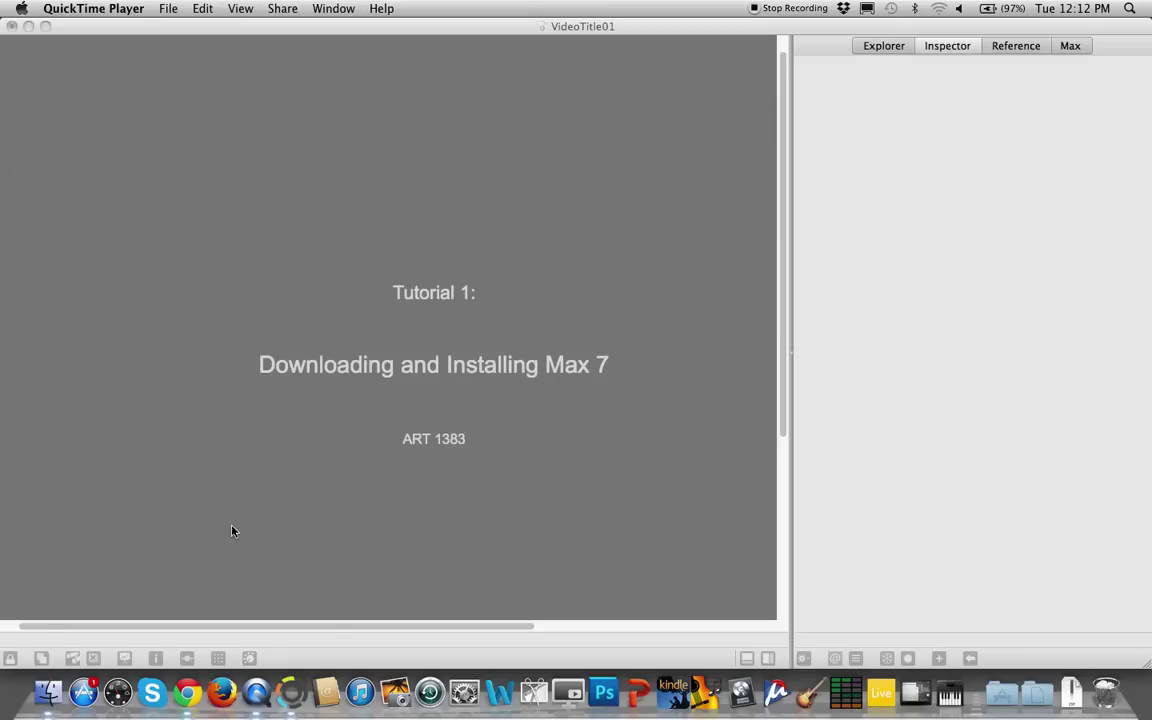
pyautogui.click(192, 695)
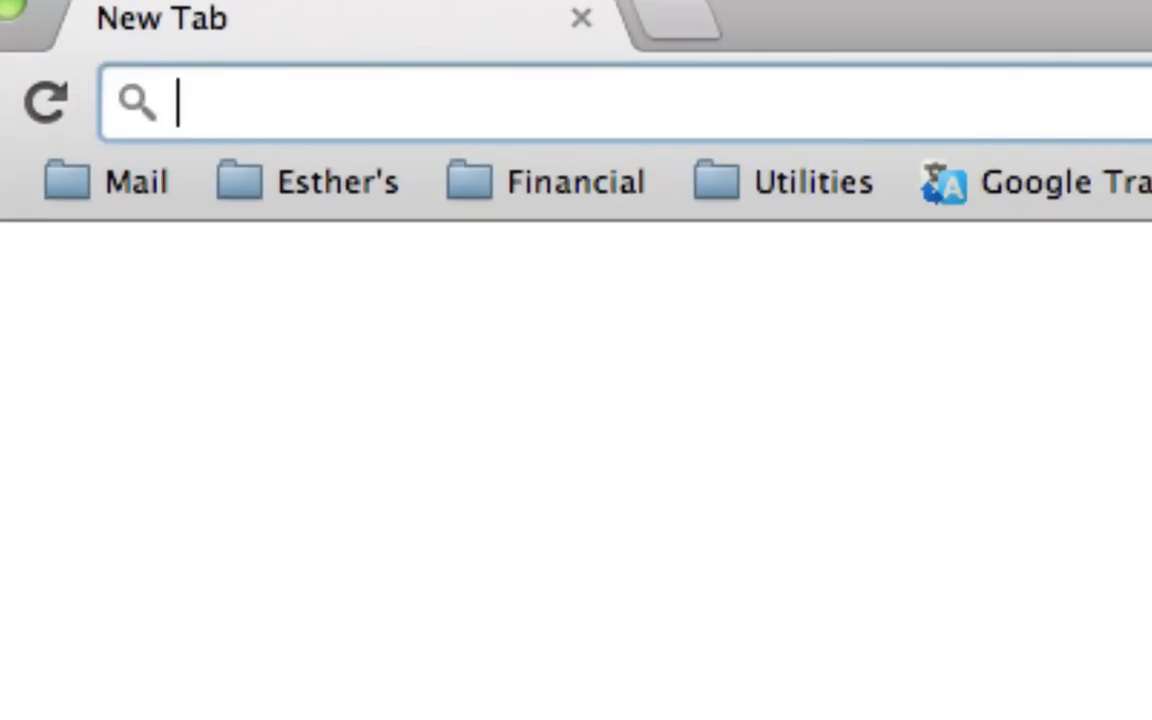
pyautogui.write('www.c')
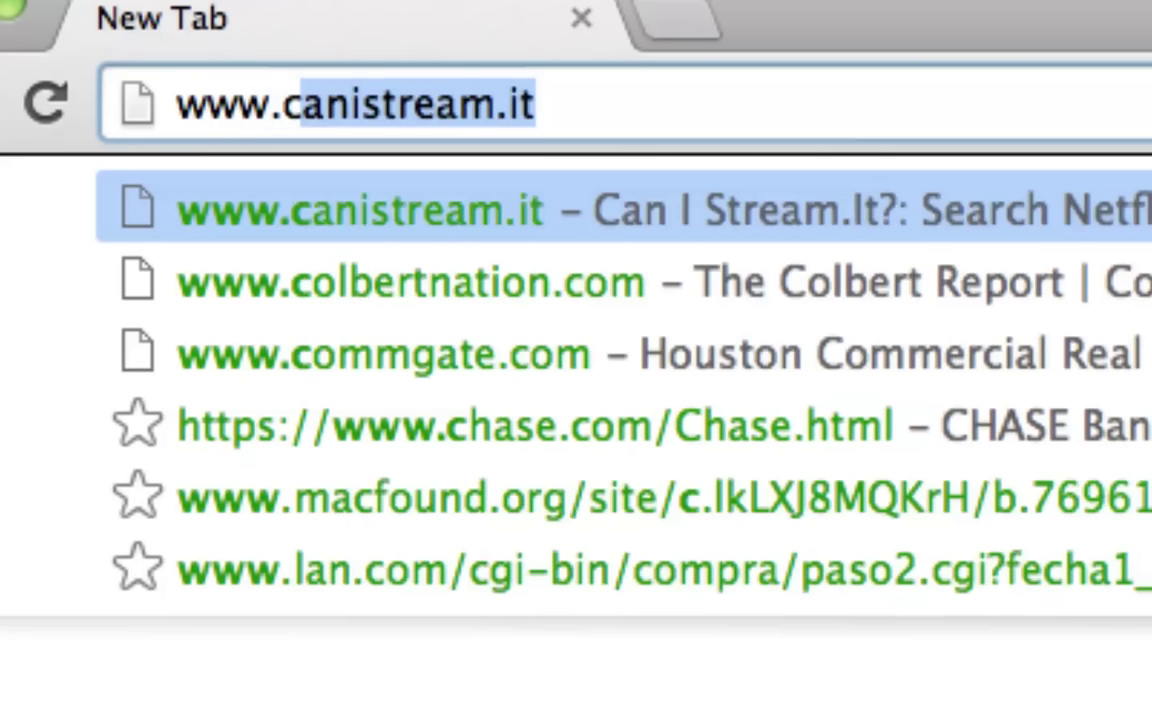
pyautogui.write('ycling')
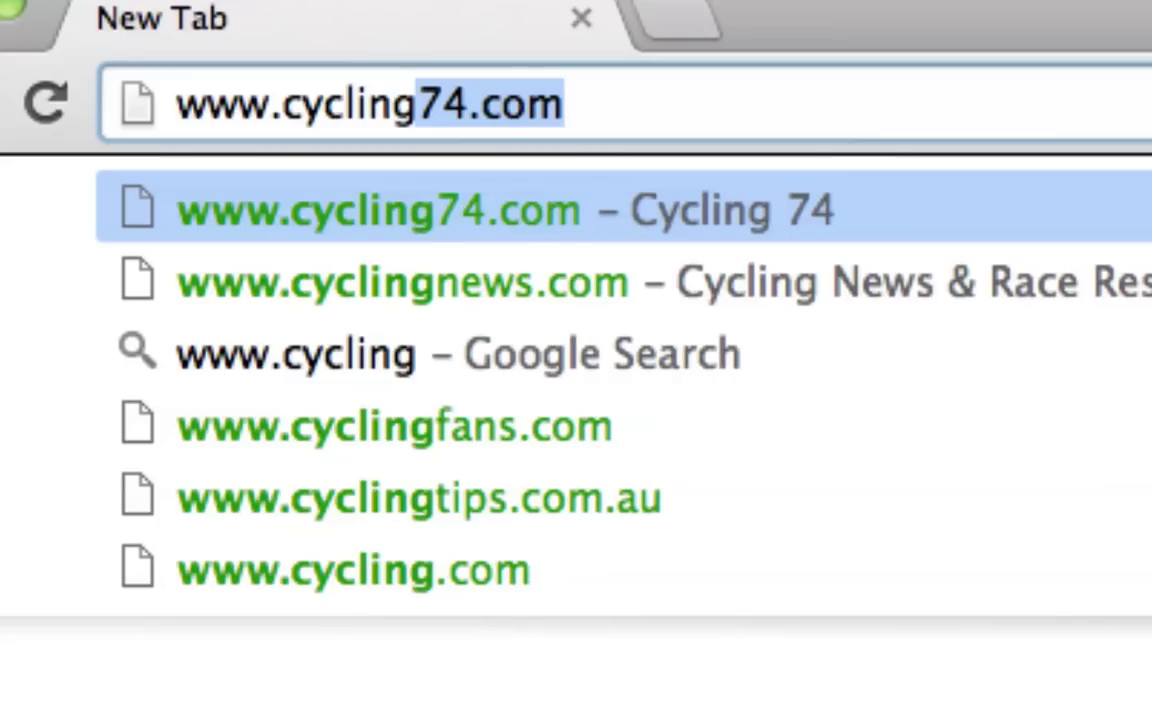
pyautogui.write('74')
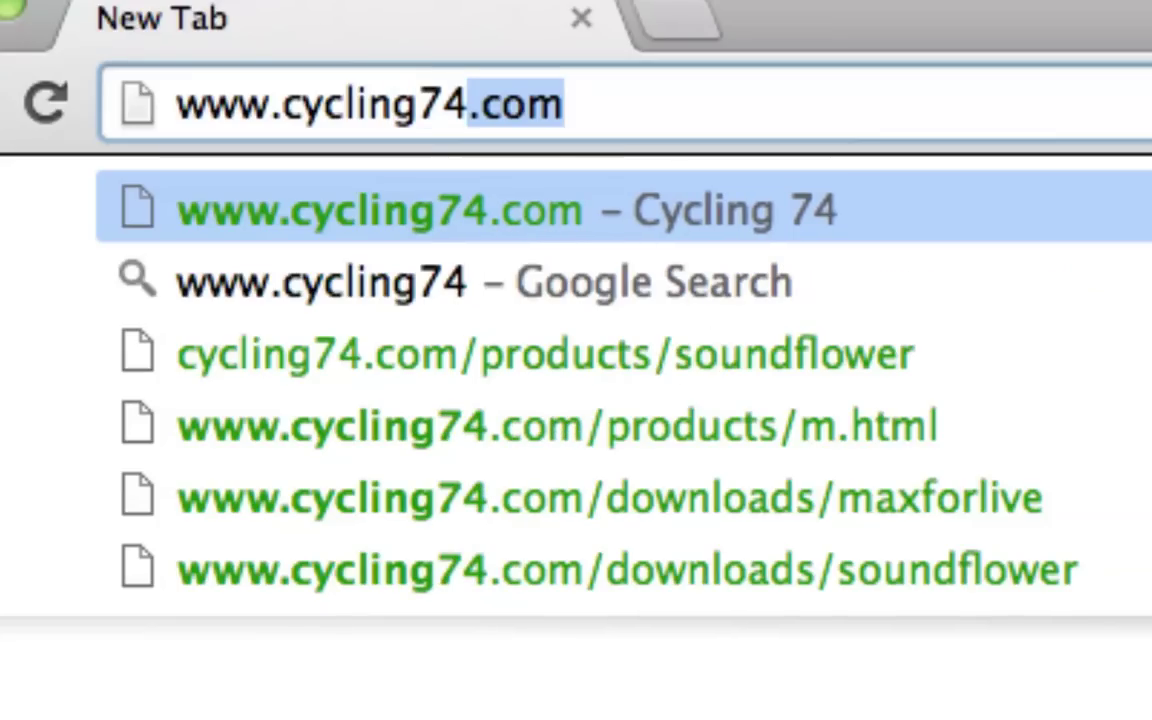
pyautogui.write('.com')
pyautogui.press('Return')
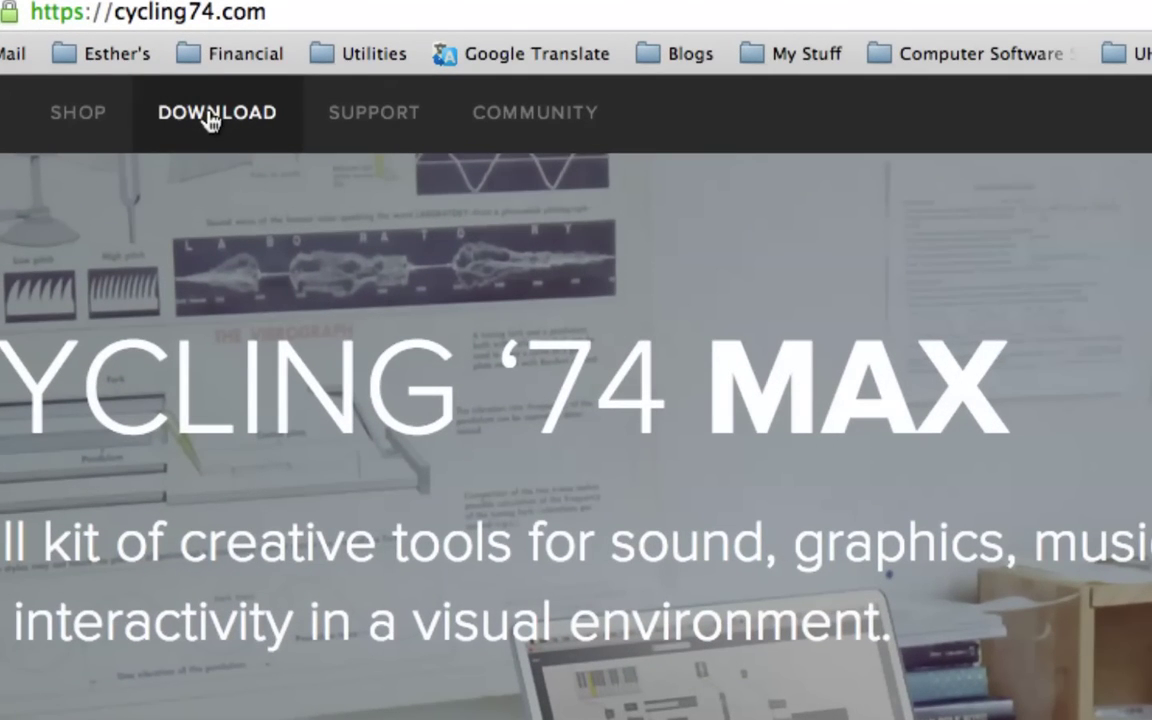
# Go to the DOWNLOAD page on cycling74.com, showing Max 7.0.1 for Mac.
pyautogui.click(210, 120)
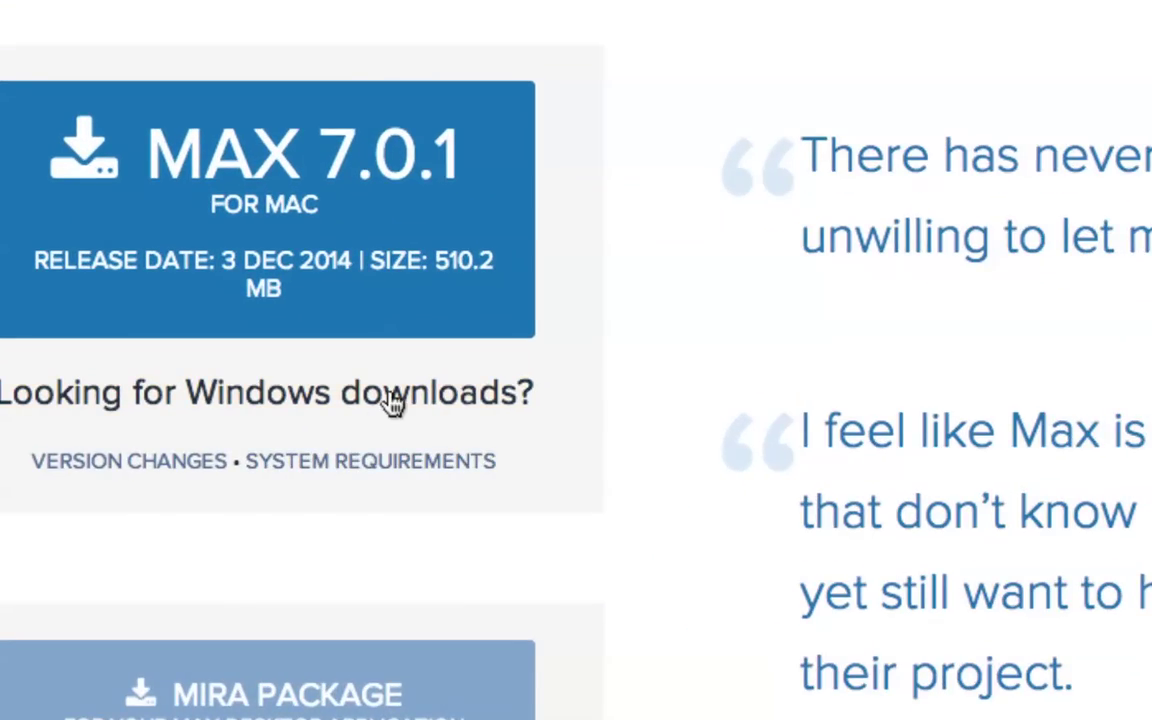
# Toggle to the Mac download options and download Max 7.0.1 for Mac (Max701_141203.dmg).
pyautogui.click(392, 400)
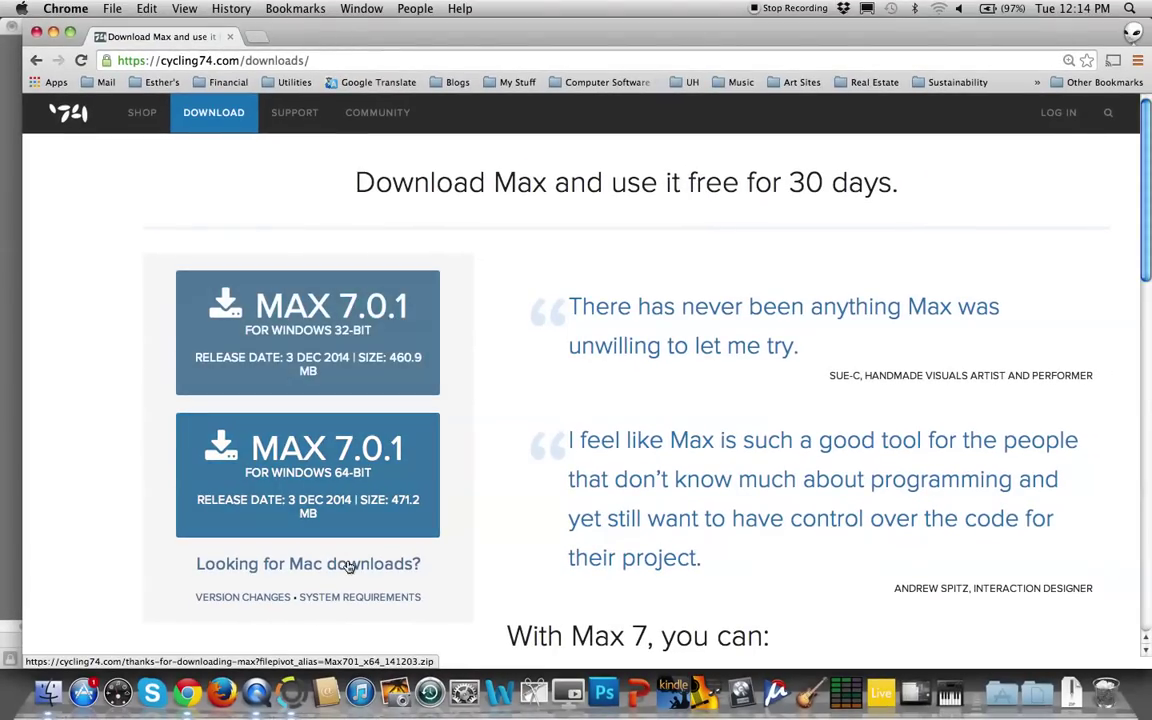
pyautogui.click(349, 566)
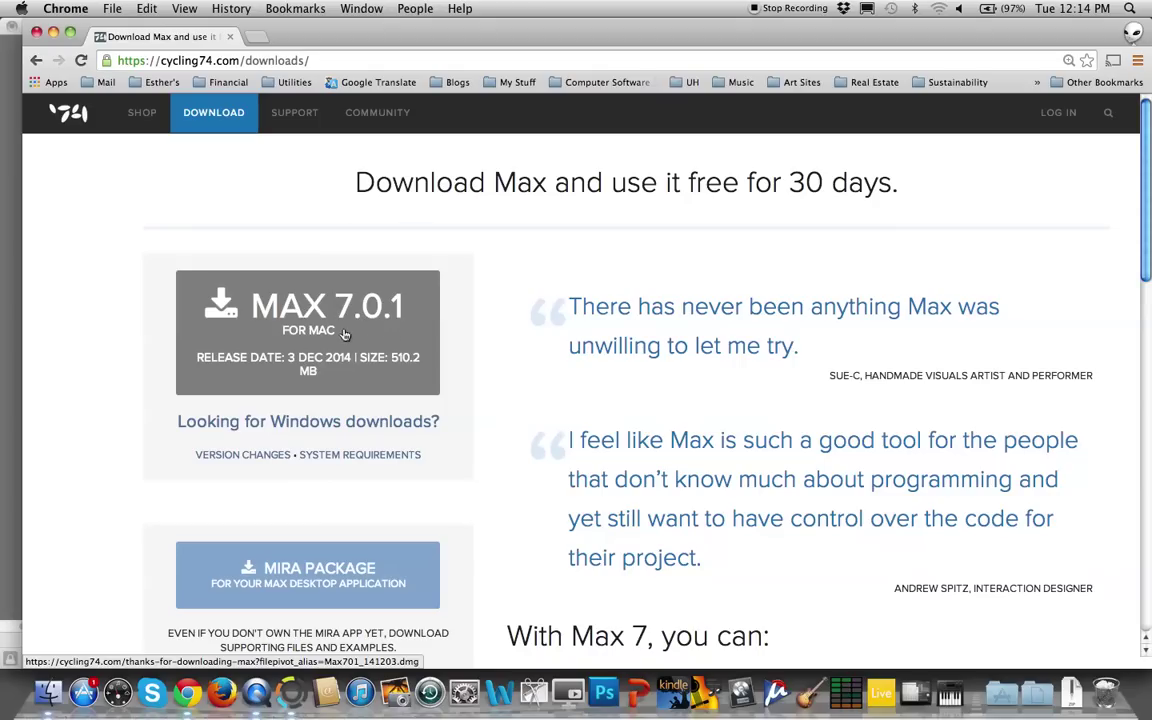
pyautogui.click(338, 338)
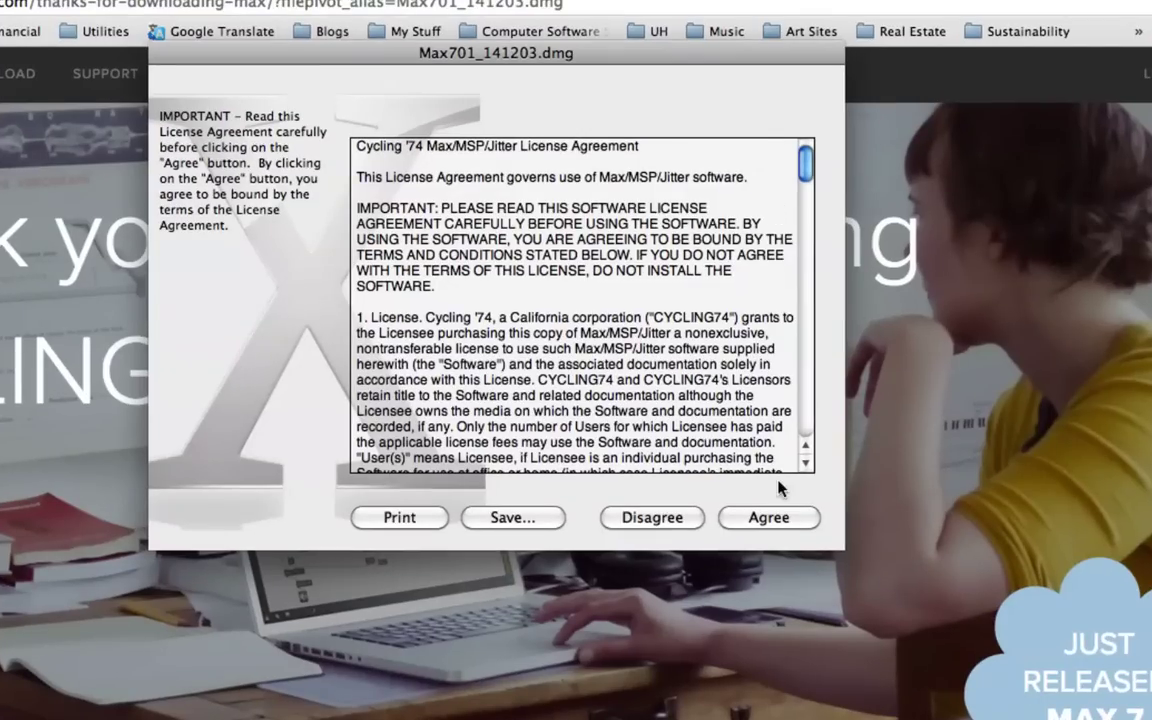
# Agree to the Max/MSP/Jitter license agreement for Max701_141203.dmg.
pyautogui.click(769, 517)
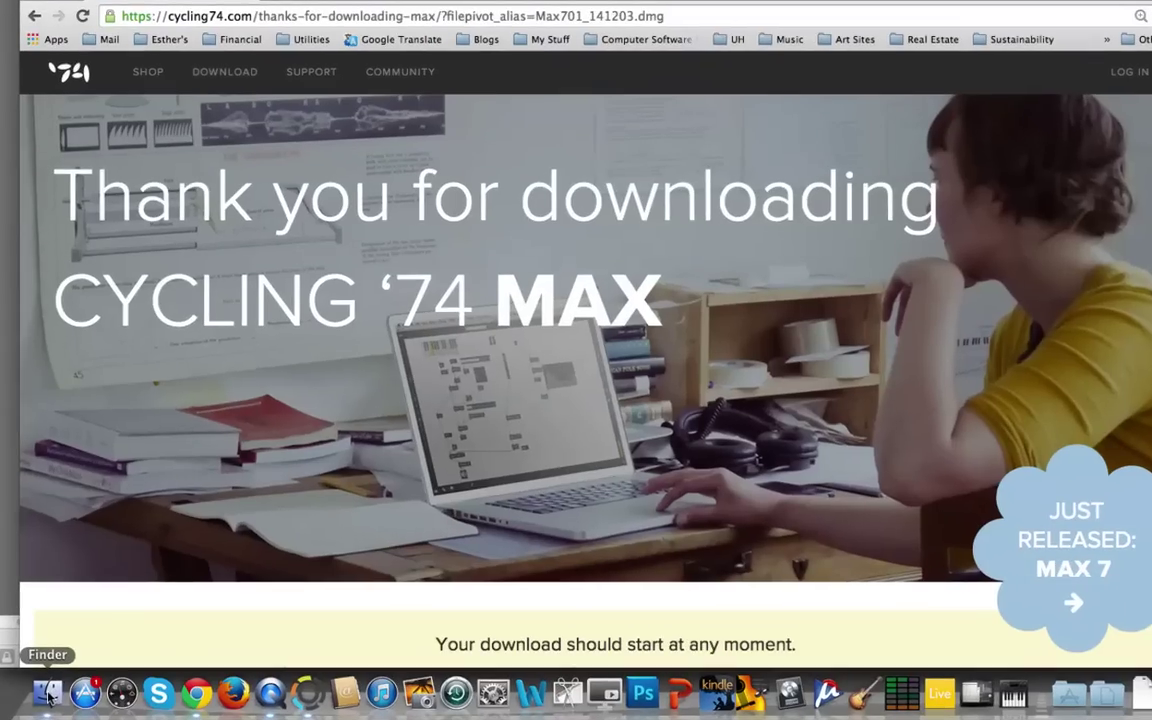
# Drag Max.app onto the Applications shortcut in the Max7 disk-image window.
pyautogui.click(47, 694)
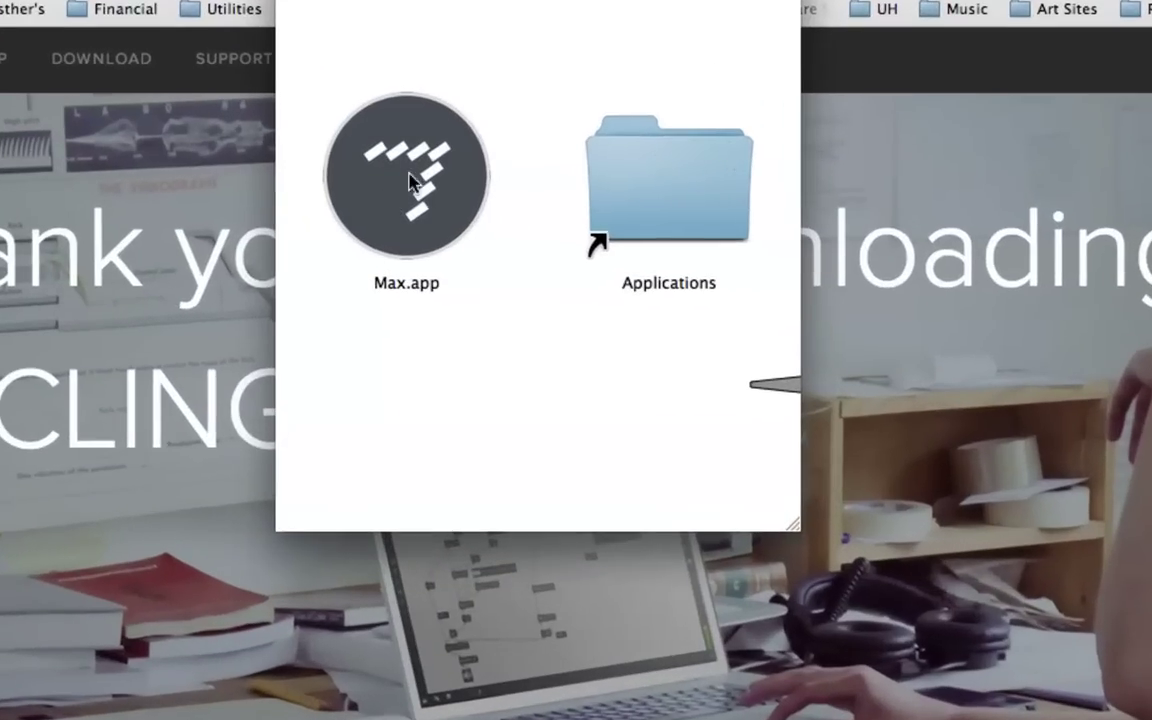
pyautogui.moveTo(419, 186); pyautogui.dragTo(668, 177)
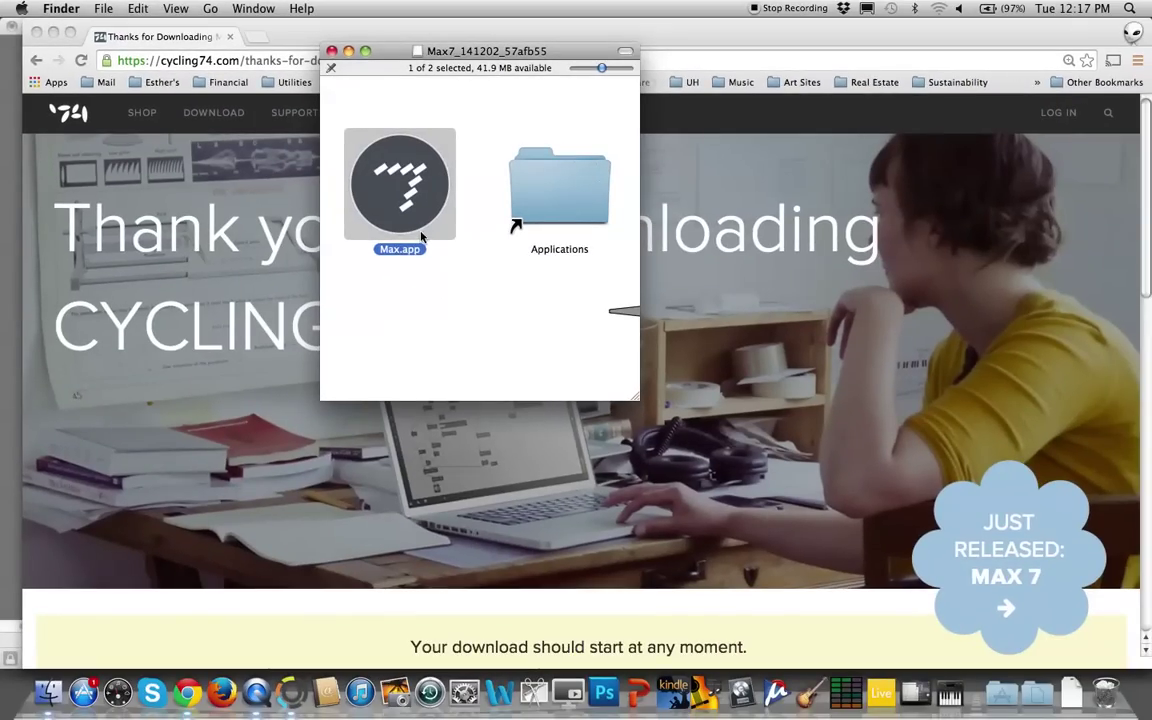
pyautogui.moveTo(365, 188)
pyautogui.mouseDown()
pyautogui.moveTo(495, 210)
pyautogui.moveTo(556, 205)
pyautogui.mouseUp()
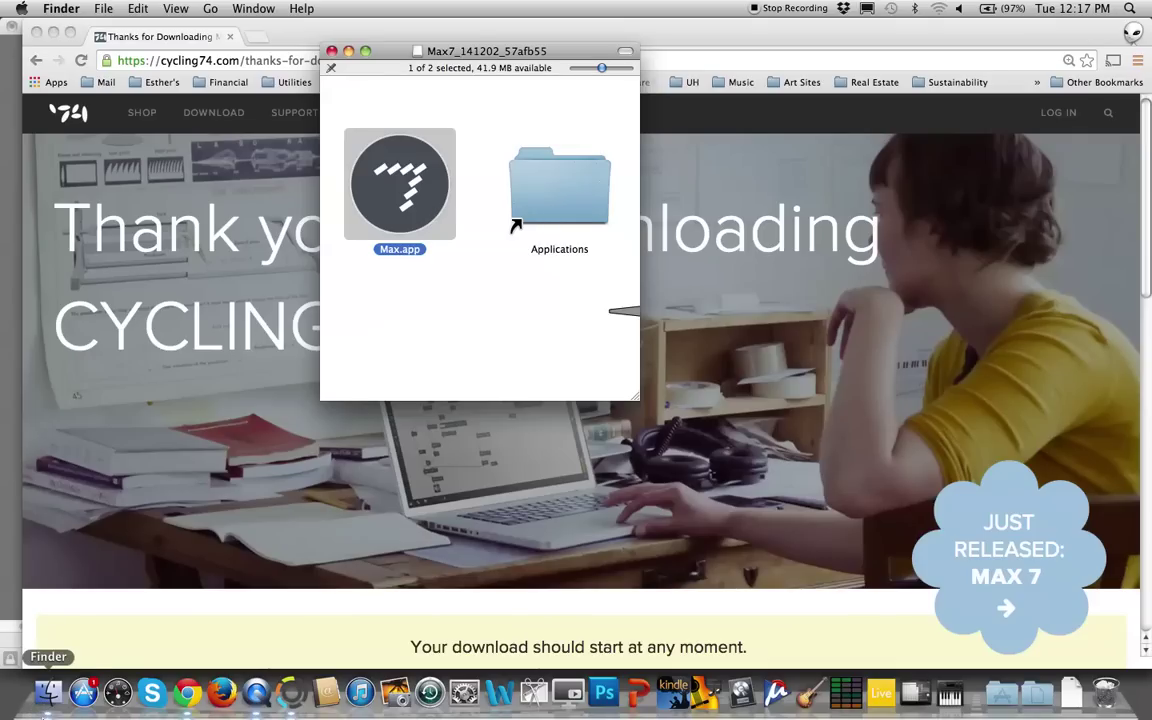
# In a new column-view Finder window, drag Max.app from the Max7 disk image to Applications.
pyautogui.click(46, 698)
pyautogui.press('super+n')
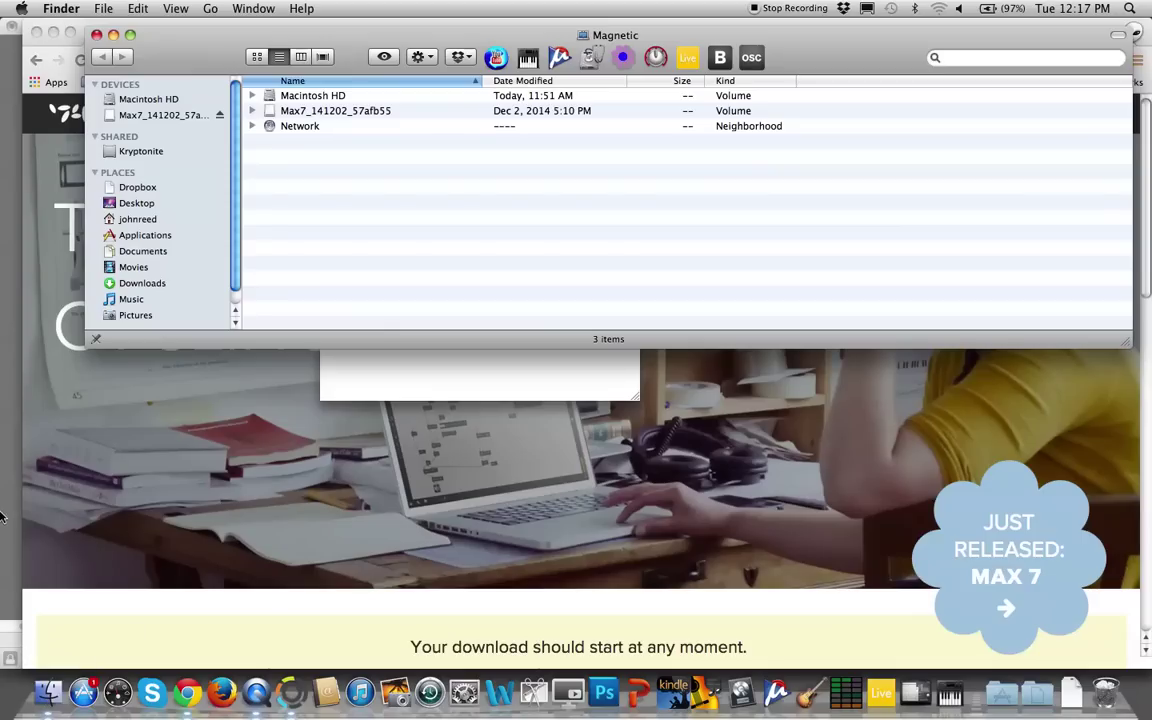
pyautogui.click(301, 57)
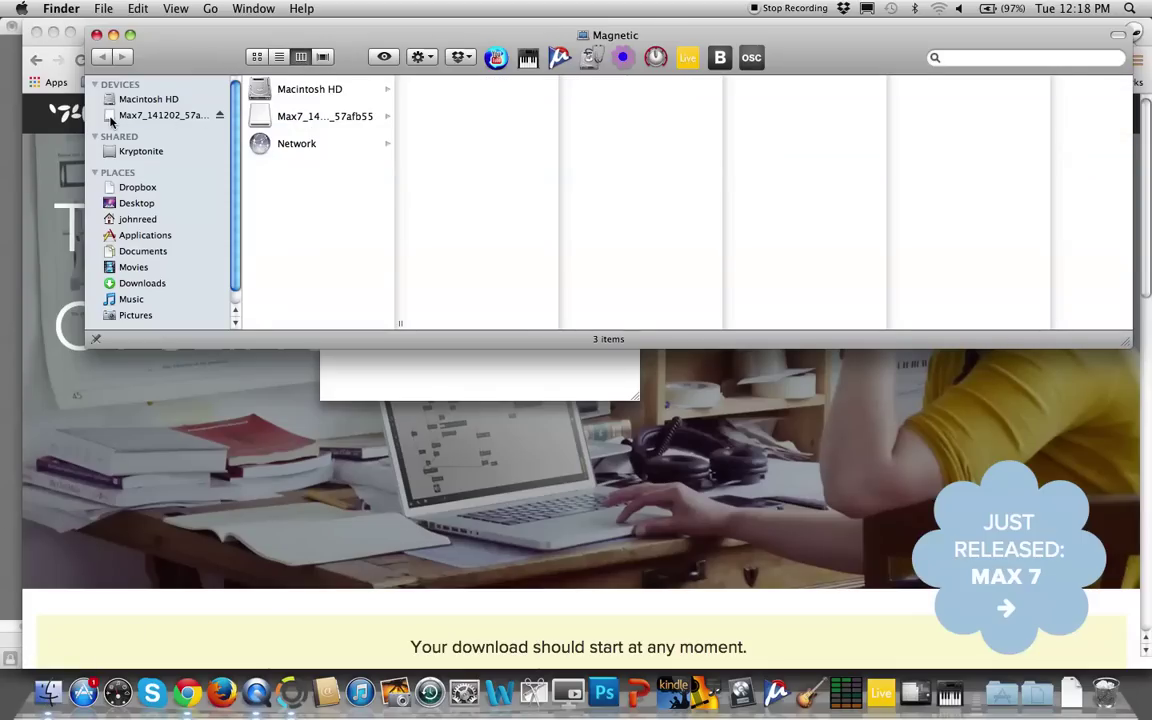
pyautogui.click(112, 118)
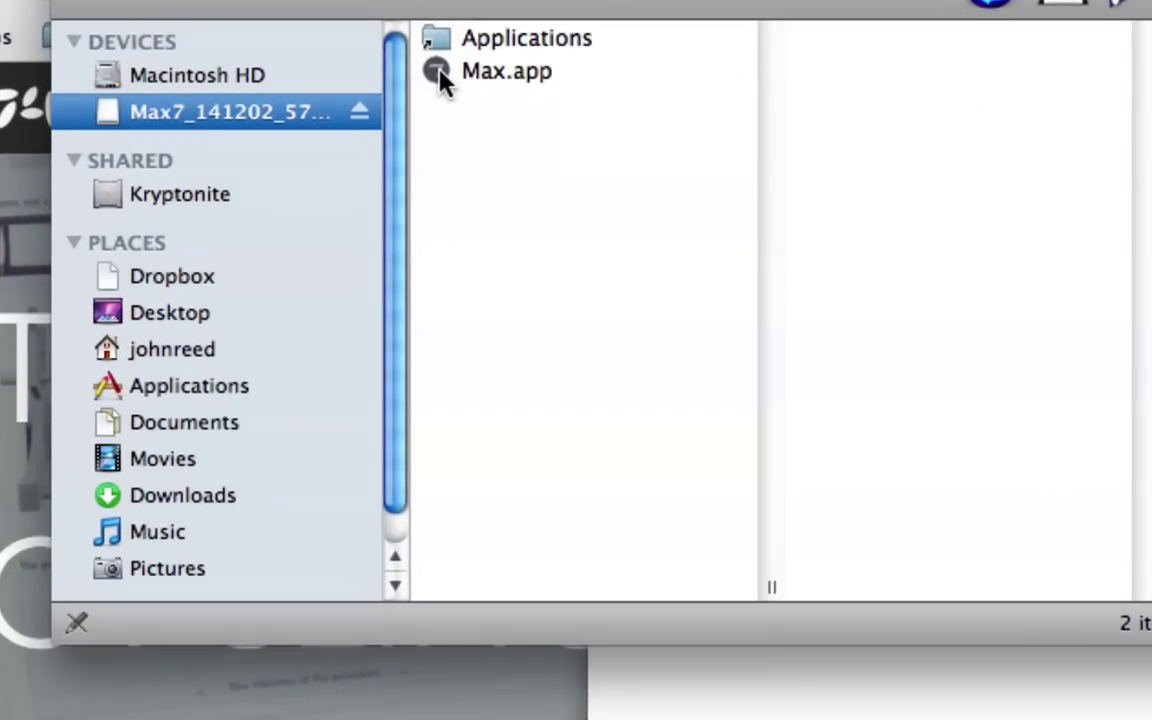
pyautogui.click(444, 80)
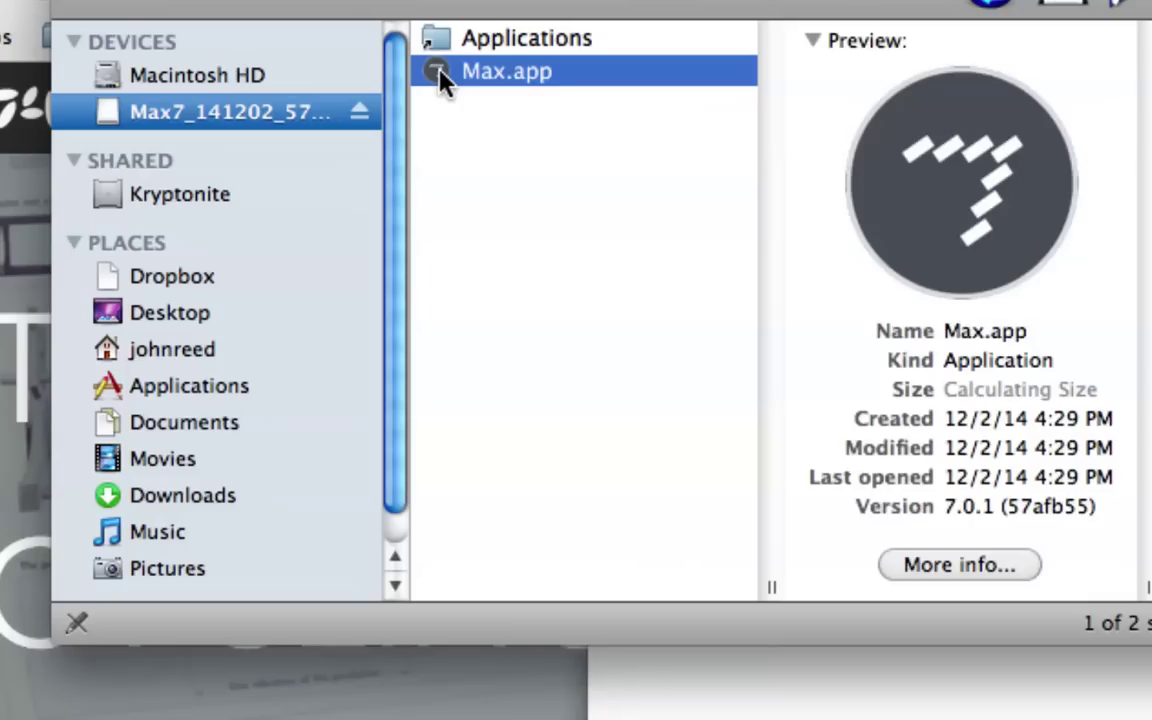
pyautogui.moveTo(444, 80)
pyautogui.mouseDown()
pyautogui.moveTo(437, 128)
pyautogui.moveTo(342, 270)
pyautogui.moveTo(218, 392)
pyautogui.mouseUp()
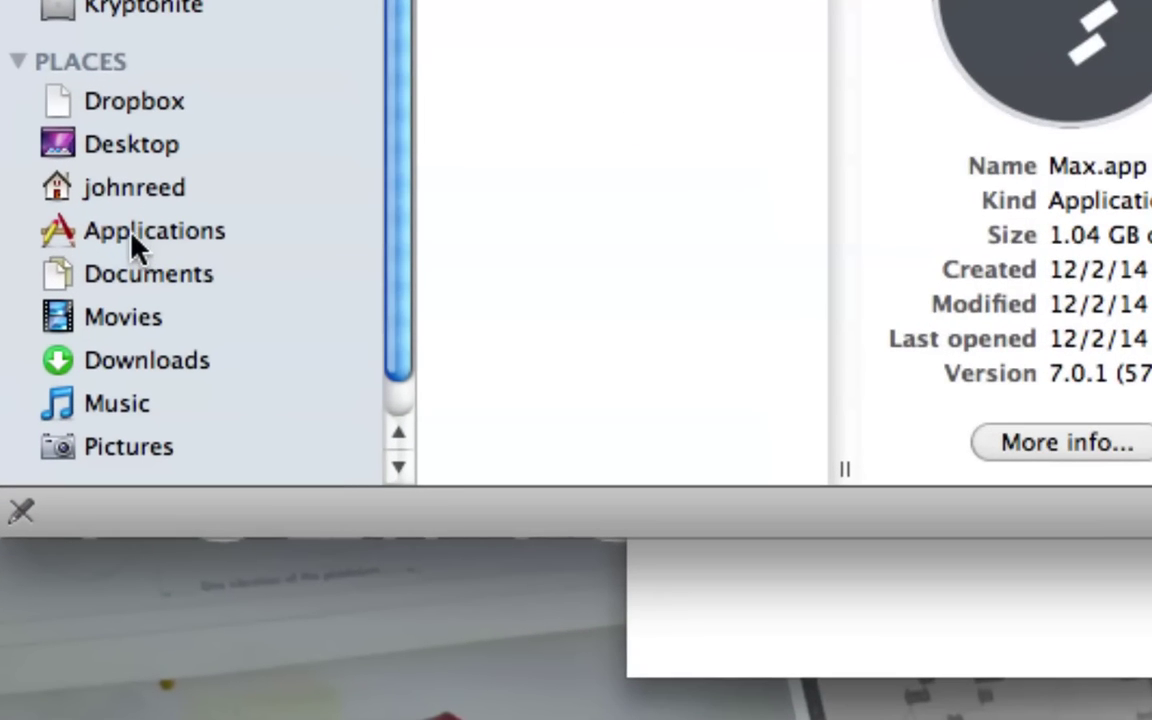
# Show the Applications folder and locate Max.app below the Max 6.1 folder.
pyautogui.click(133, 238)
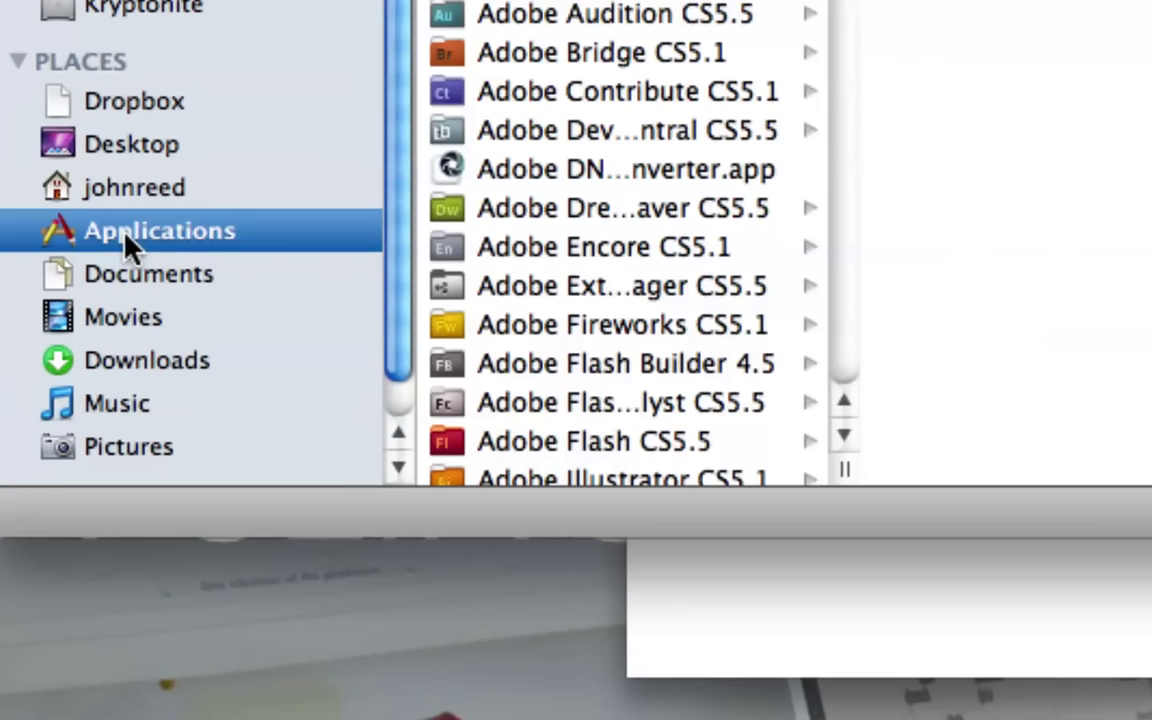
pyautogui.scroll(-3, 630, 220)
pyautogui.scroll(-20, 630, 215)
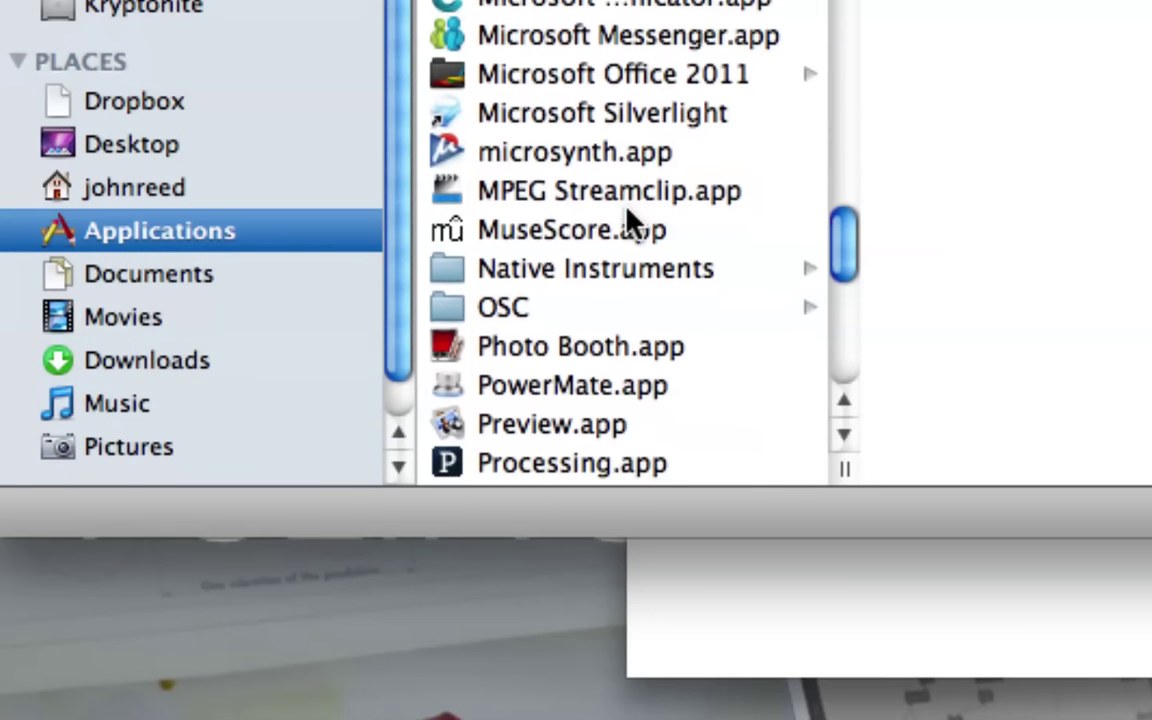
pyautogui.scroll(3, 630, 220)
pyautogui.scroll(5, 630, 220)
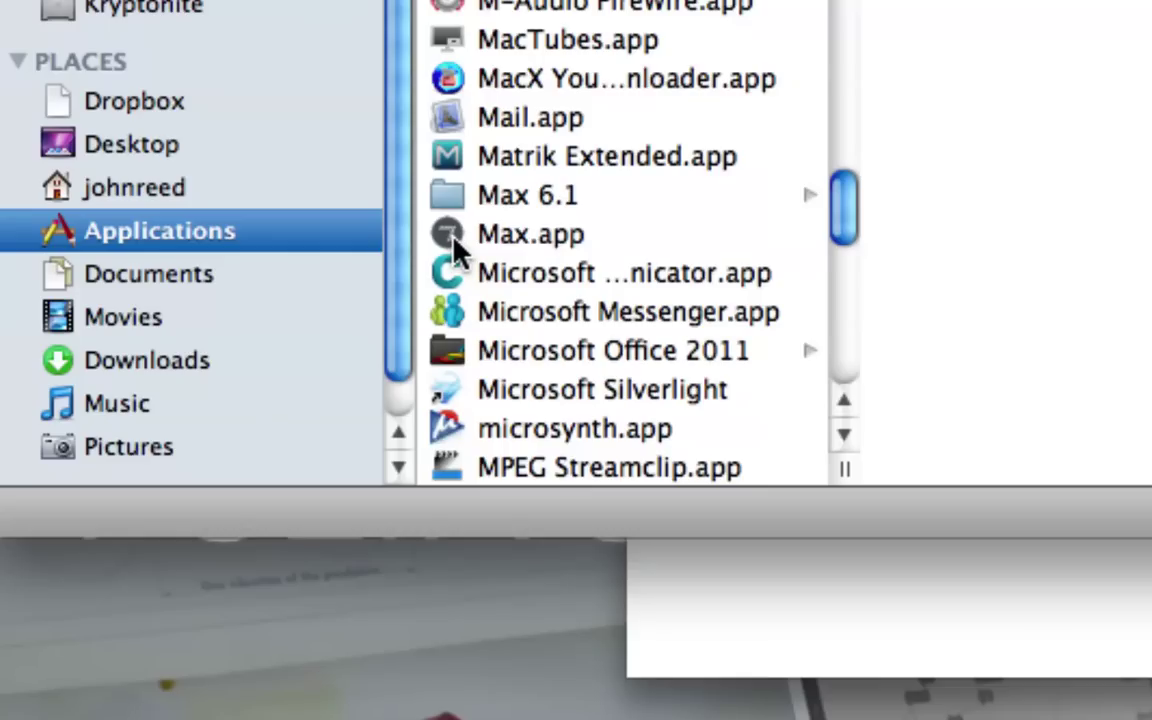
# Select Max.app in Applications and launch Max from the Dock.
pyautogui.click(455, 248)
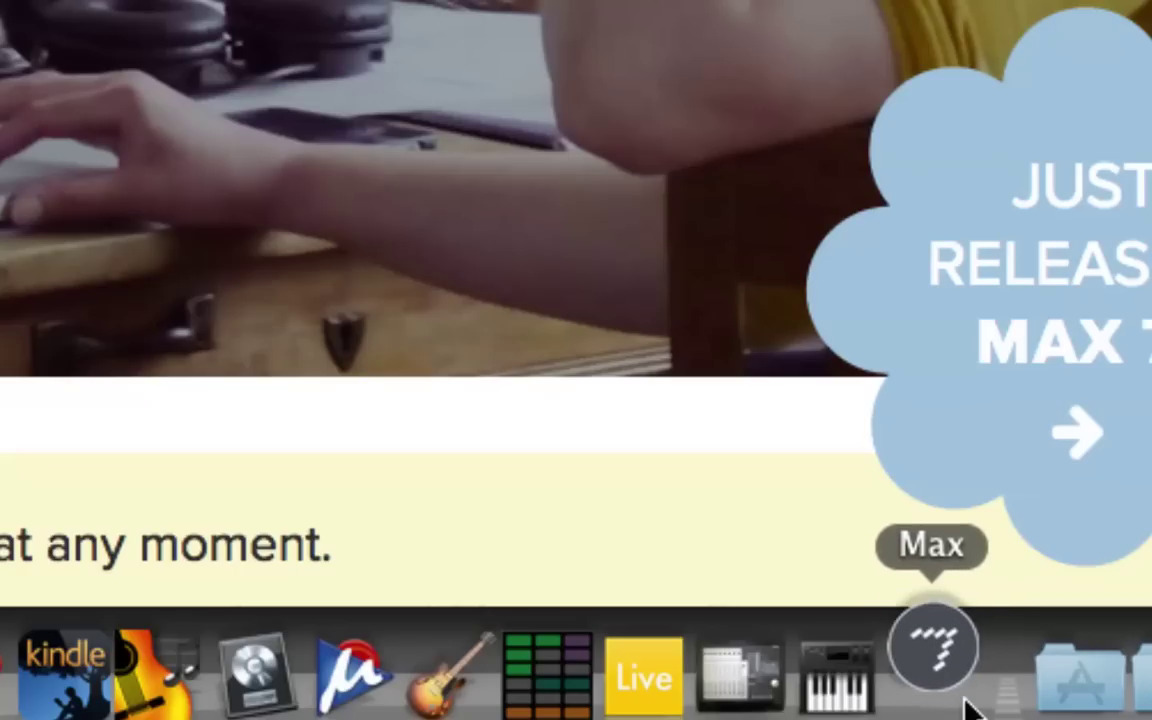
pyautogui.click(935, 680)
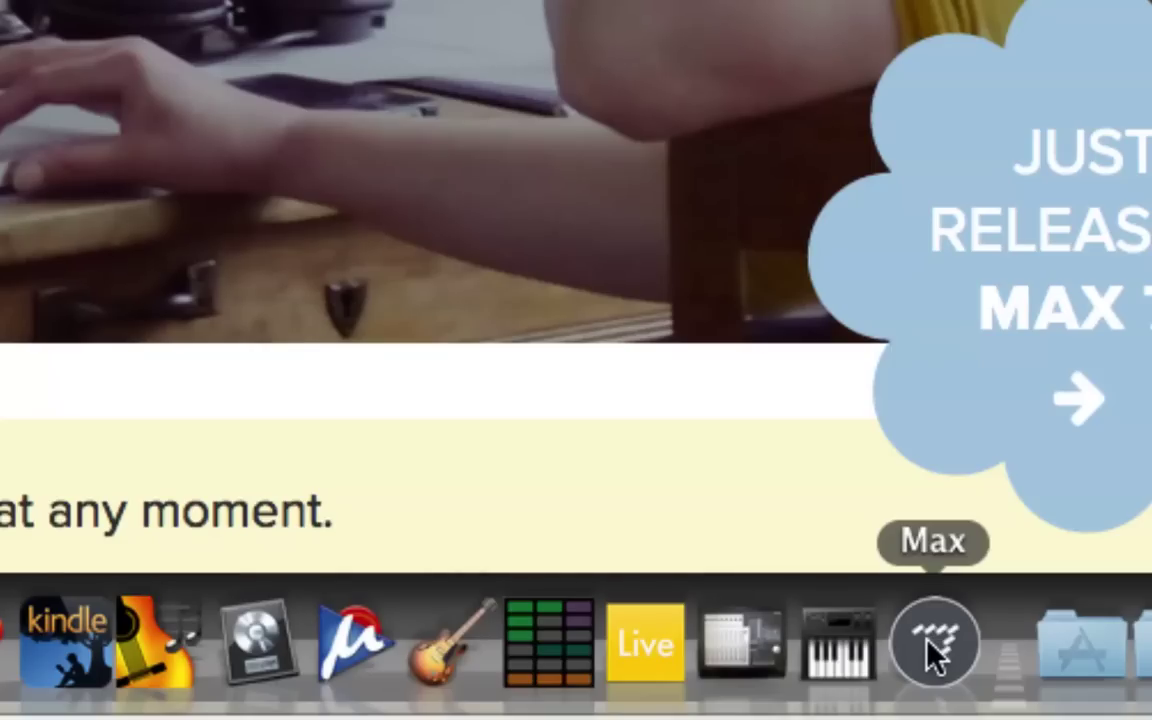
# Set Max's Dock icon to Keep in Dock and confirm Open in the security warning.
pyautogui.rightClick(935, 655)
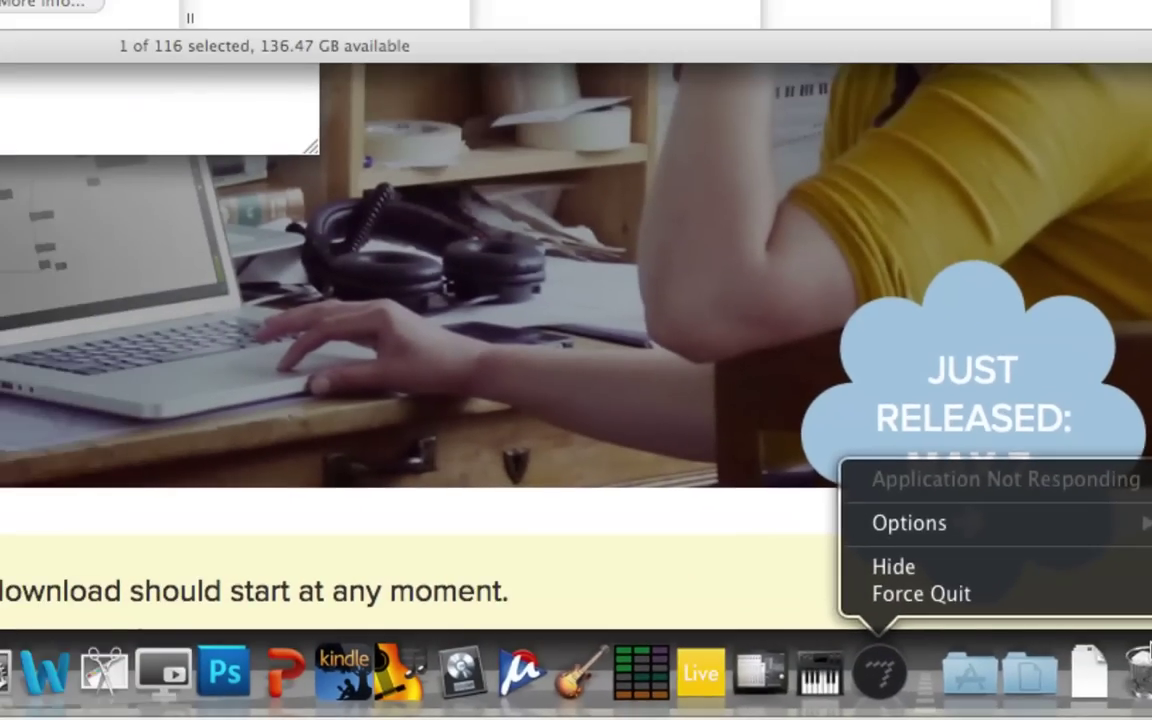
pyautogui.click(1134, 632)
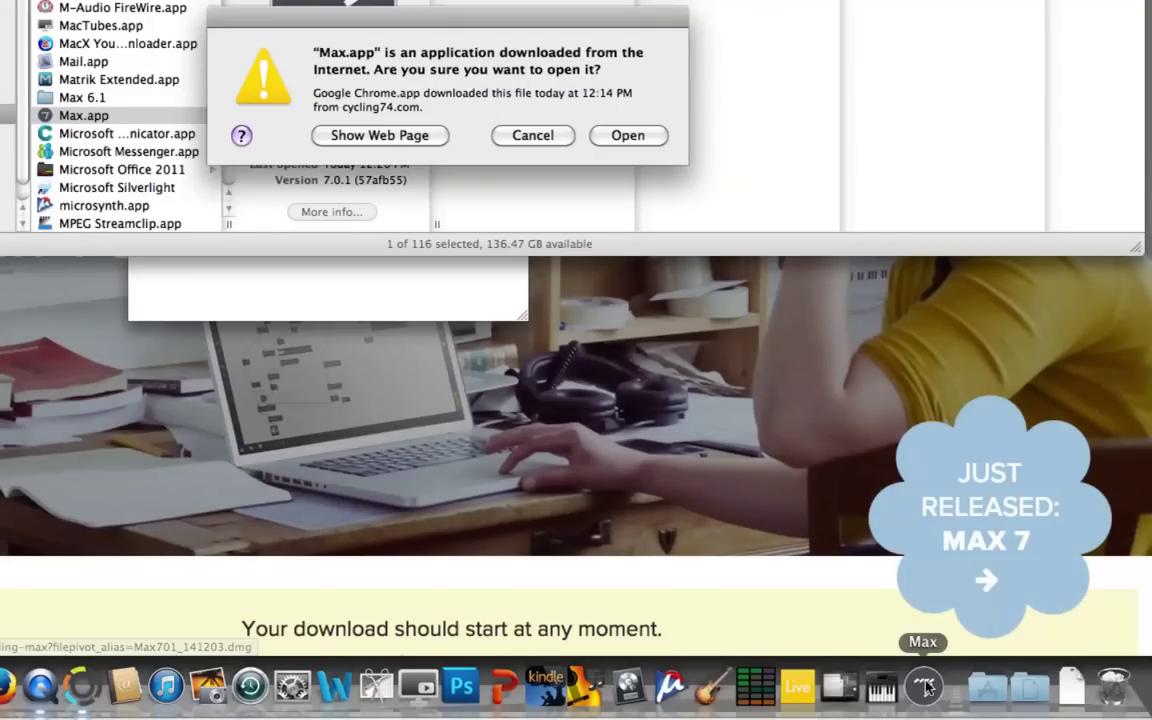
pyautogui.rightClick(924, 687)
pyautogui.moveTo(1000, 590)
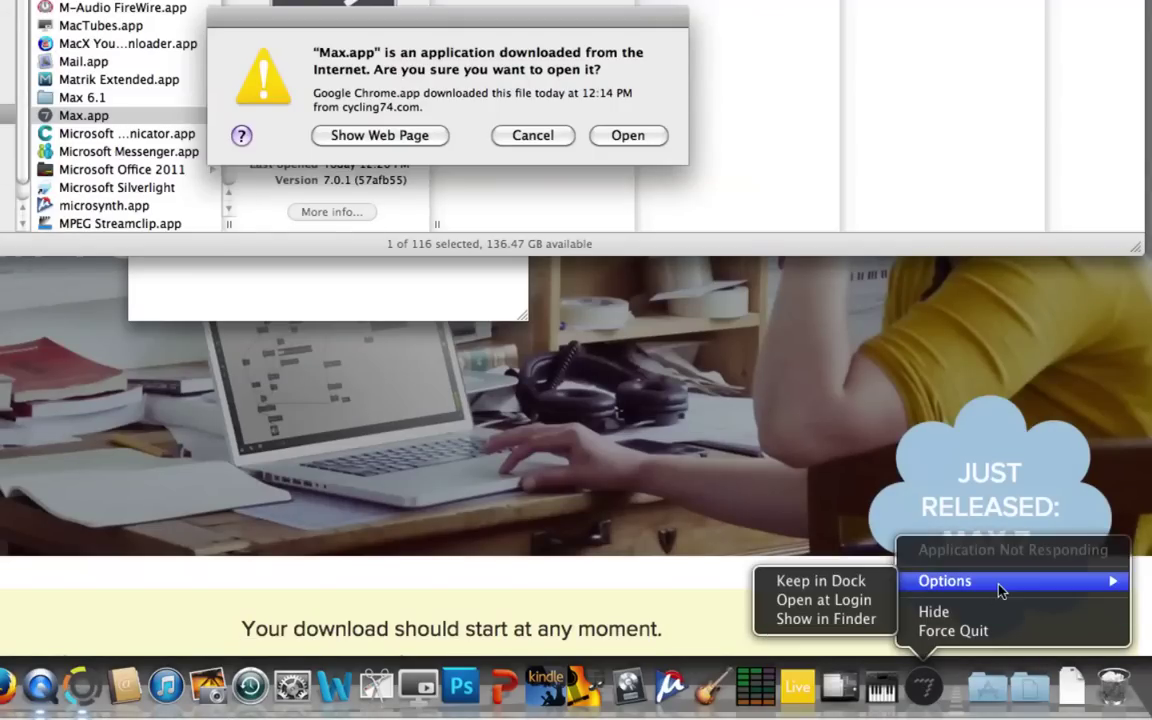
pyautogui.click(845, 588)
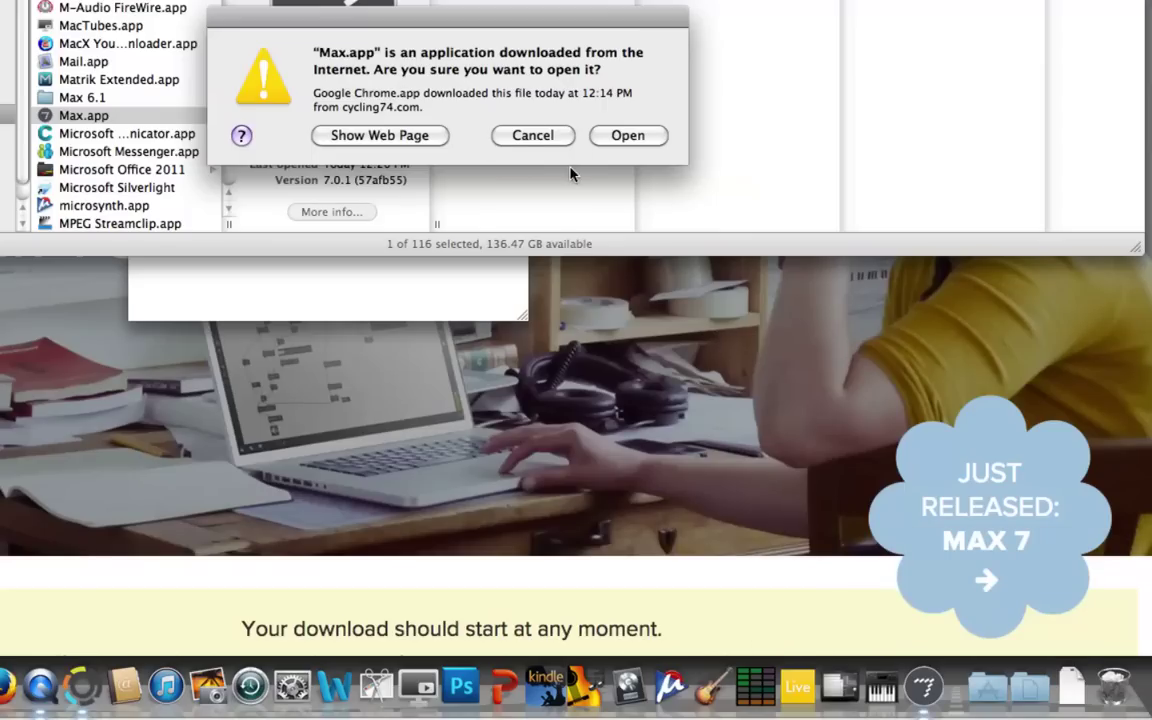
pyautogui.click(624, 137)
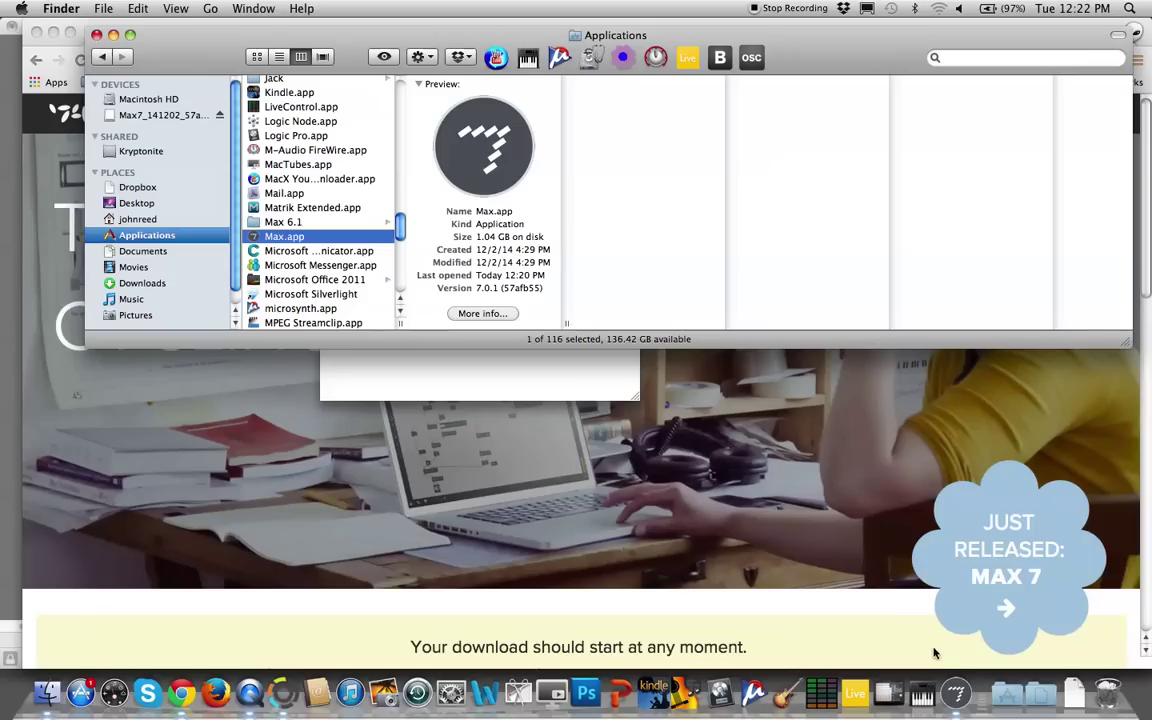
# Bring Max 7 to the front, showing the Max Console and Welcome to Max 7 window.
pyautogui.click(957, 693)
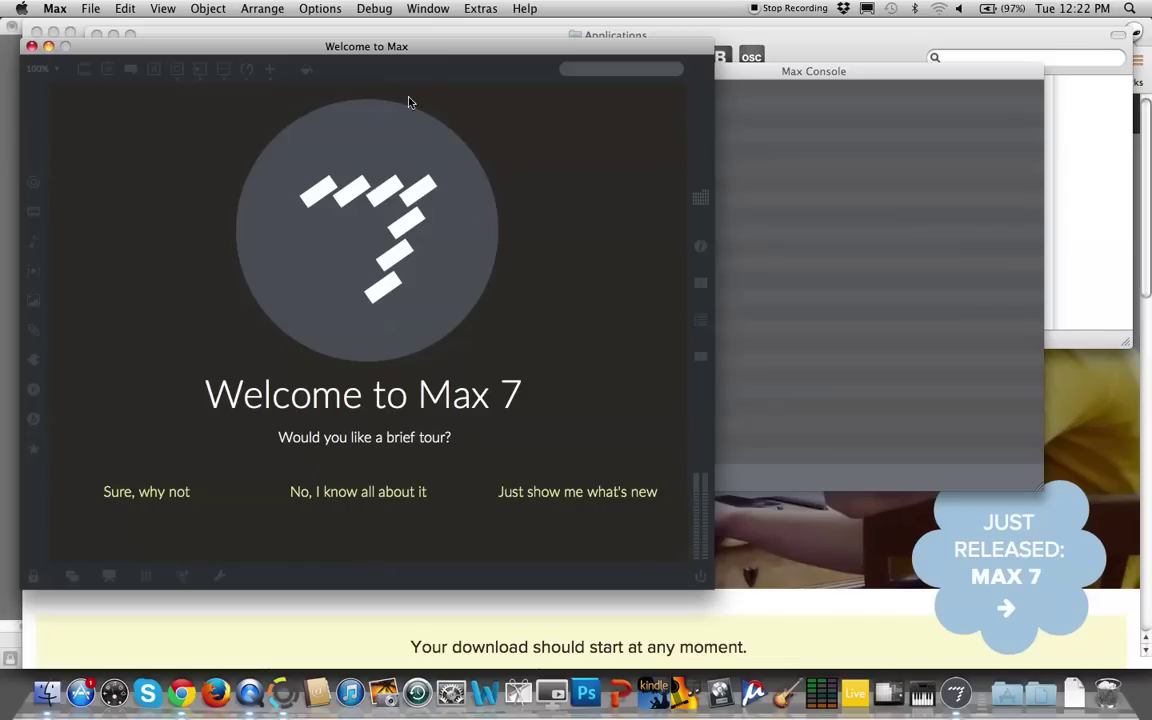
# Drag the Welcome to Max 7 window slightly up and to the left.
pyautogui.moveTo(447, 56)
pyautogui.mouseDown()
pyautogui.moveTo(450, 41)
pyautogui.moveTo(430, 32)
pyautogui.mouseUp()
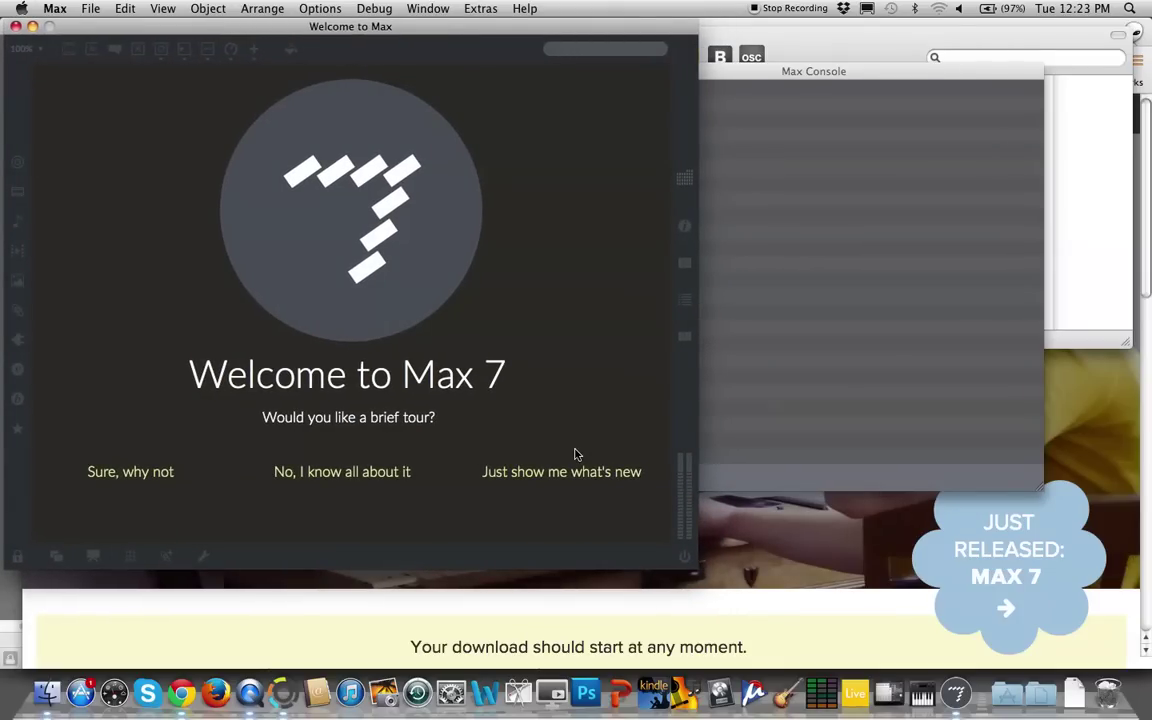